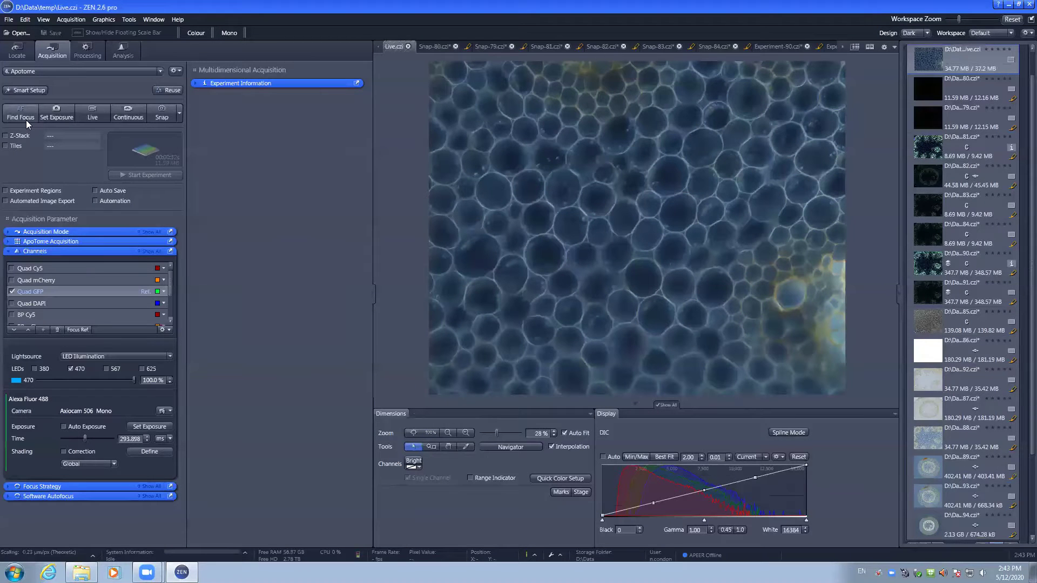
Start the live view and enable the Quad mCherry and Quad DAPI channels alongside Quad GFP.
{"action": "left_click", "coordinate": [82, 110]}
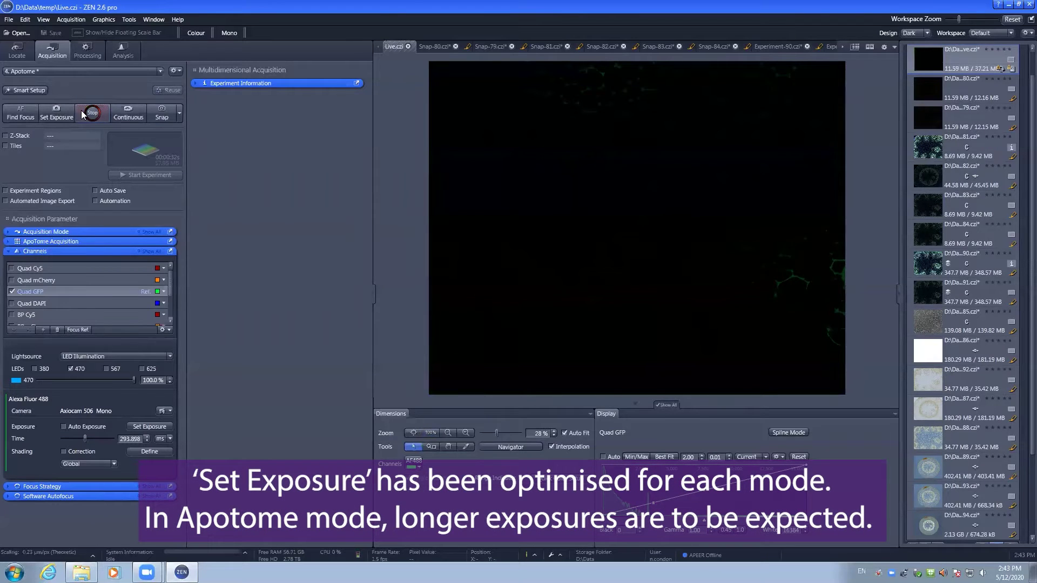
{"action": "left_click", "coordinate": [12, 281]}
{"action": "left_click", "coordinate": [13, 303]}
Set the exposure automatically for the selected channels, stop the live view and snap a multichannel image.
{"action": "left_click", "coordinate": [56, 113]}
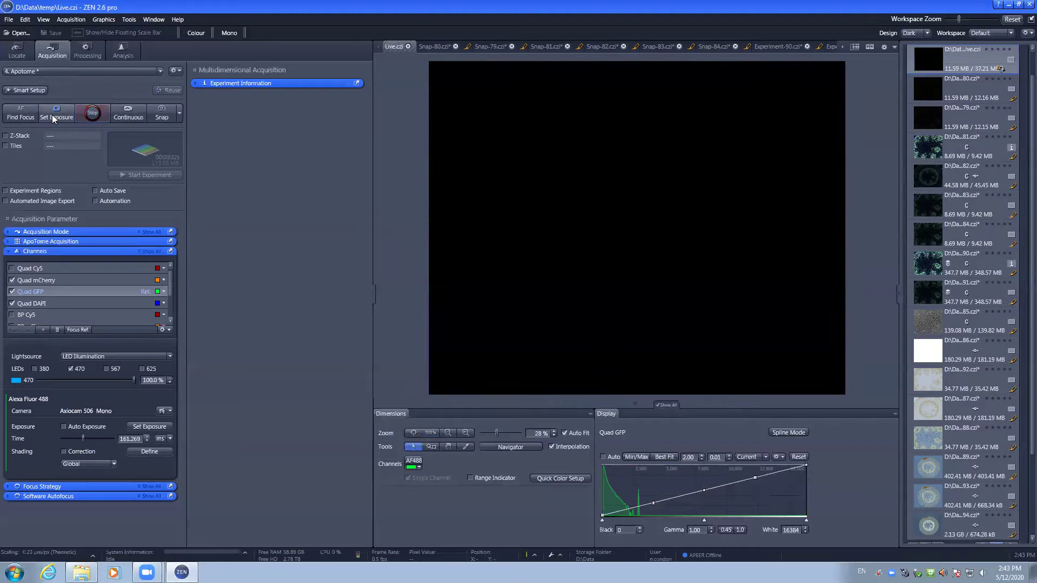
{"action": "left_click", "coordinate": [88, 115]}
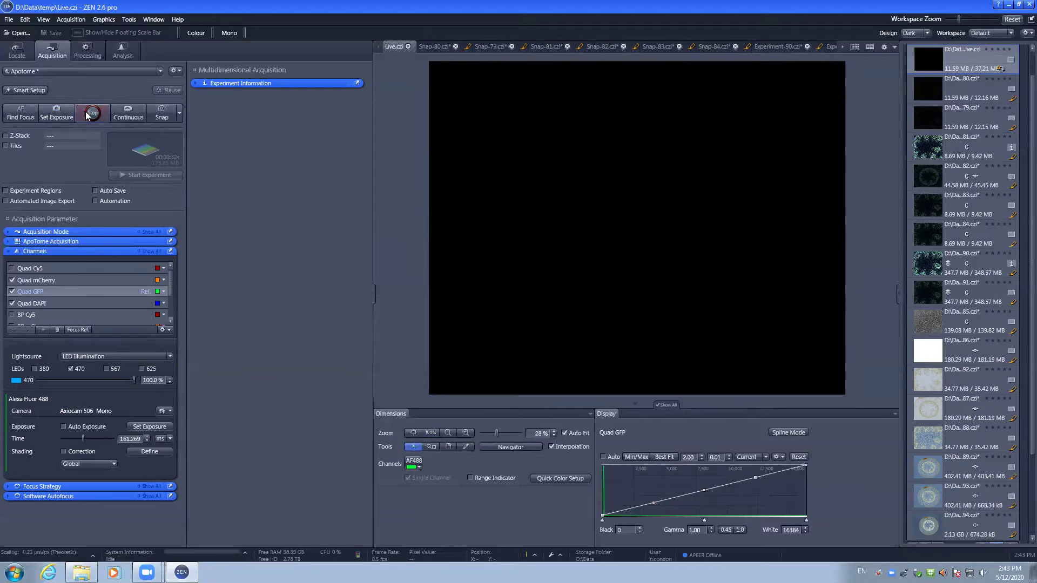
{"action": "left_click", "coordinate": [158, 122]}
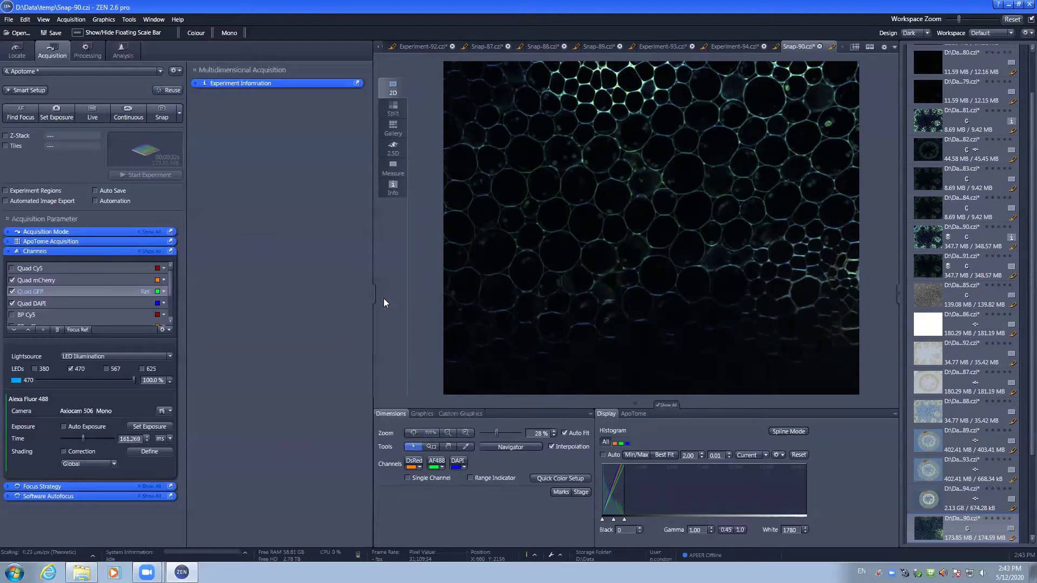
Restart the live view with the ApoTome live mode set to Grid Visible and enable automatic histogram scaling.
{"action": "left_click", "coordinate": [91, 117]}
{"action": "left_click", "coordinate": [28, 241]}
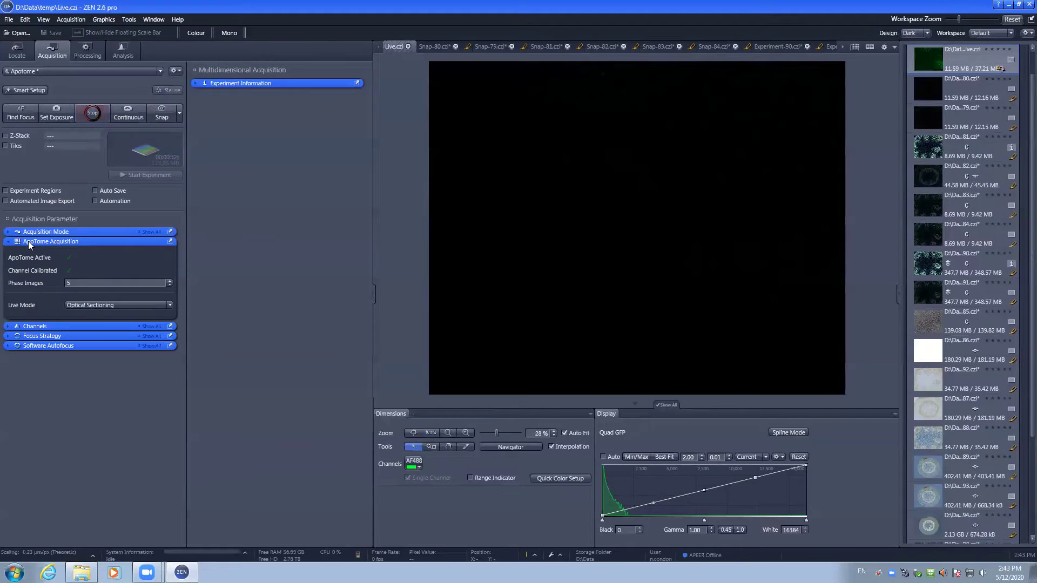
{"action": "left_click", "coordinate": [106, 306]}
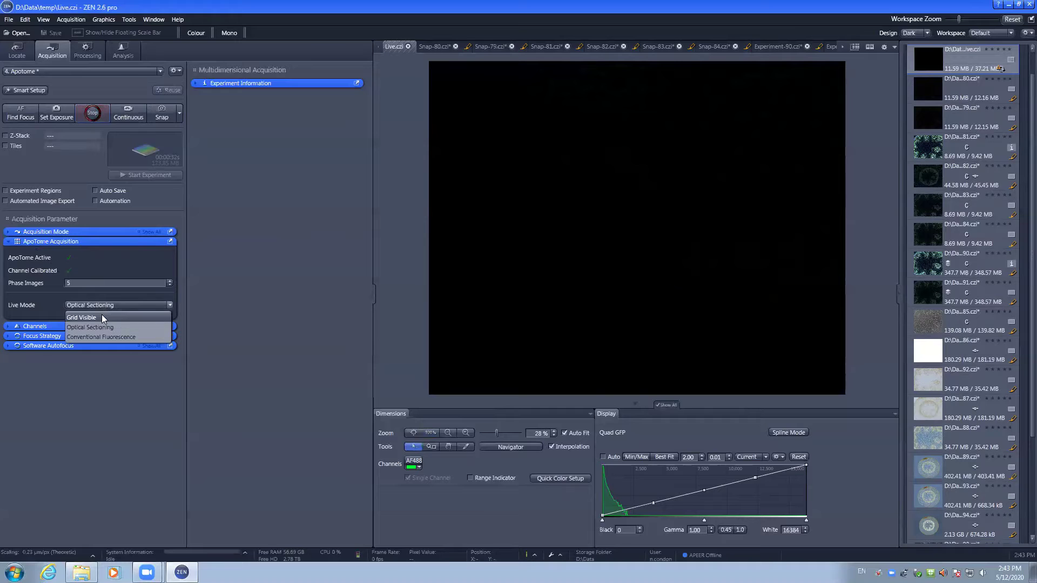
{"action": "left_click", "coordinate": [102, 316]}
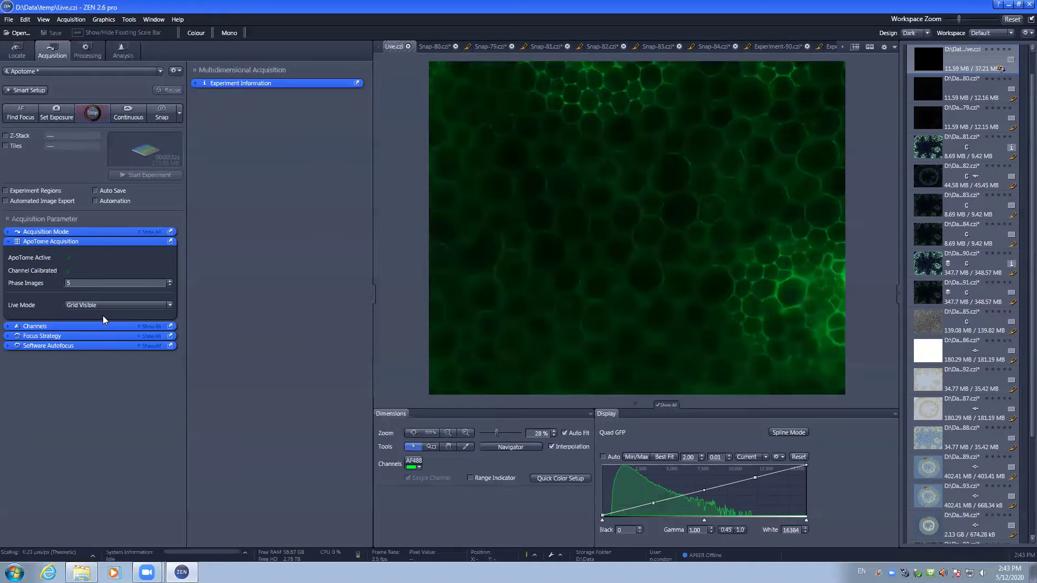
{"action": "left_click", "coordinate": [603, 457]}
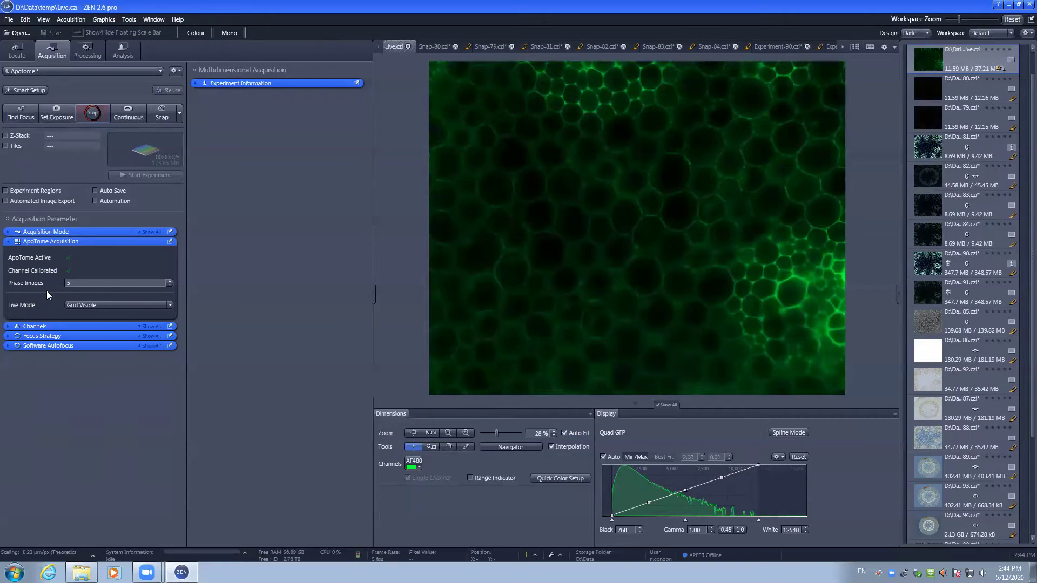
Switch the ApoTome live mode to Optical Sectioning for comparison, and finally to Conventional Fluorescence.
{"action": "left_click", "coordinate": [112, 303]}
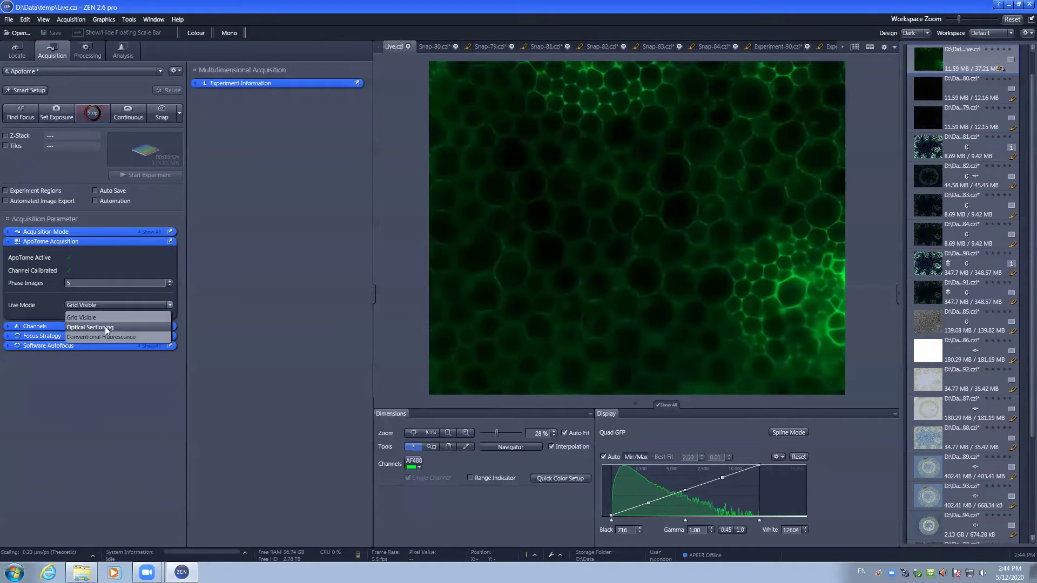
{"action": "left_click", "coordinate": [105, 326]}
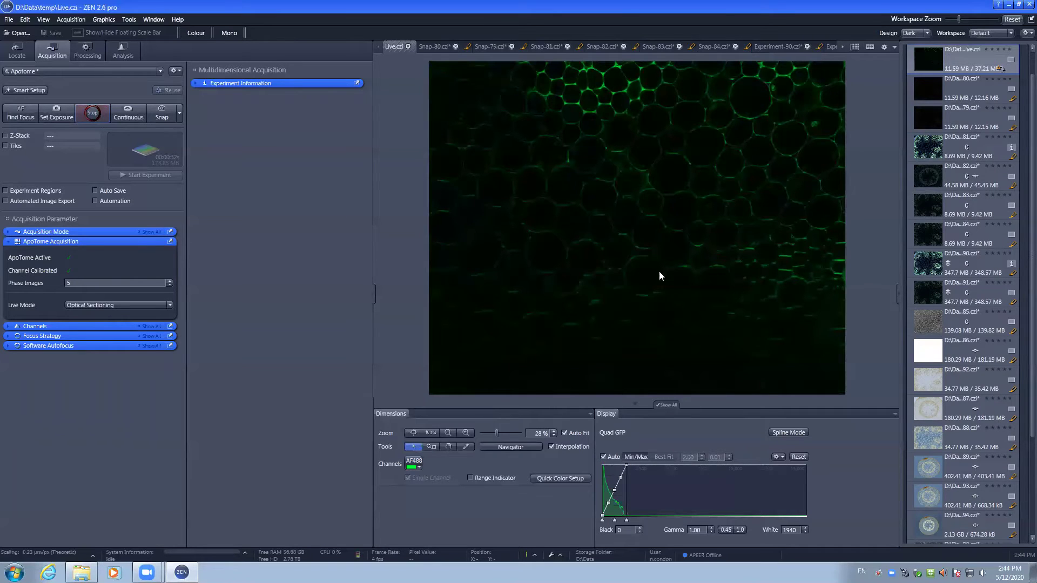
{"action": "left_click", "coordinate": [119, 305]}
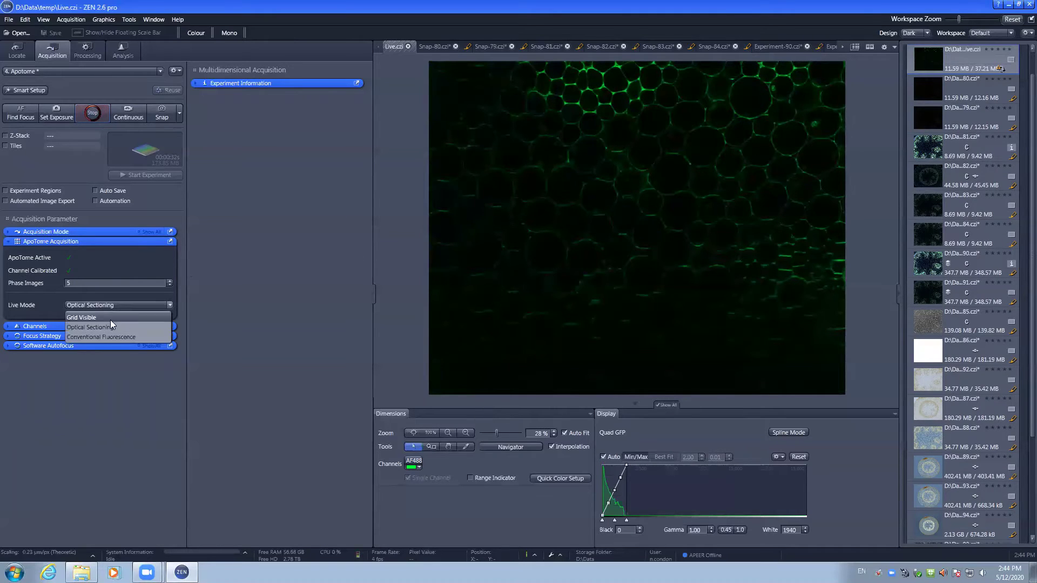
{"action": "left_click", "coordinate": [109, 336]}
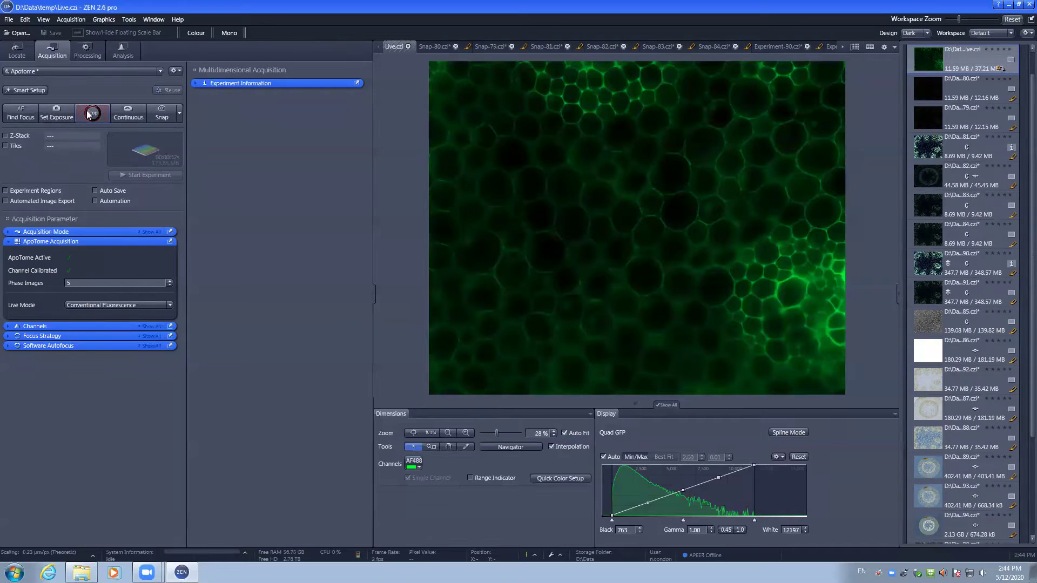
Stop the live view, open the Snap-90 image and show its ApoTome processing settings.
{"action": "mouse_move", "coordinate": [36, 268]}
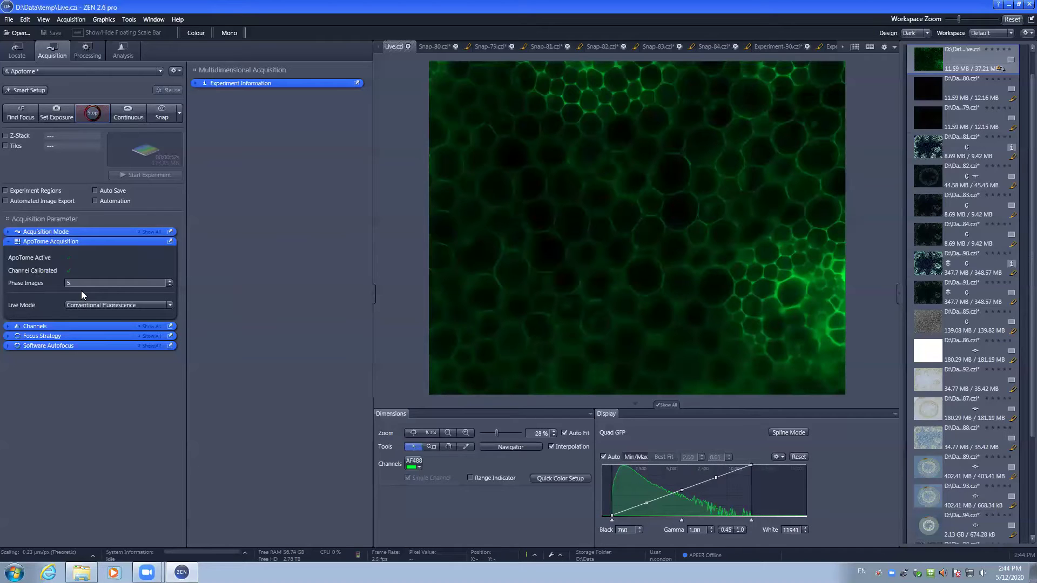
{"action": "left_click", "coordinate": [92, 113]}
{"action": "scroll", "coordinate": [929, 427], "scroll_direction": "down", "scroll_amount": 5}
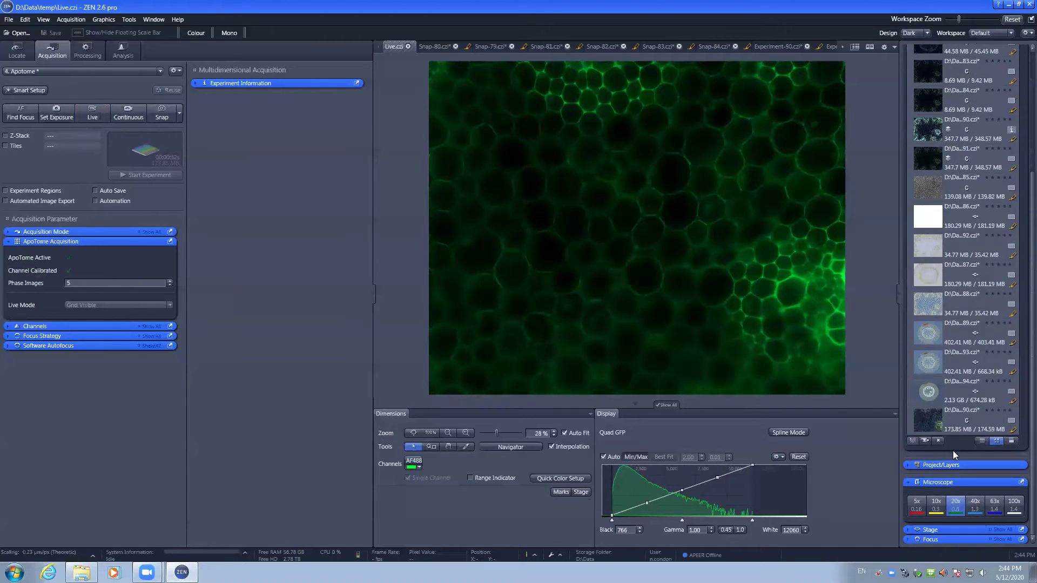
{"action": "left_click", "coordinate": [942, 424]}
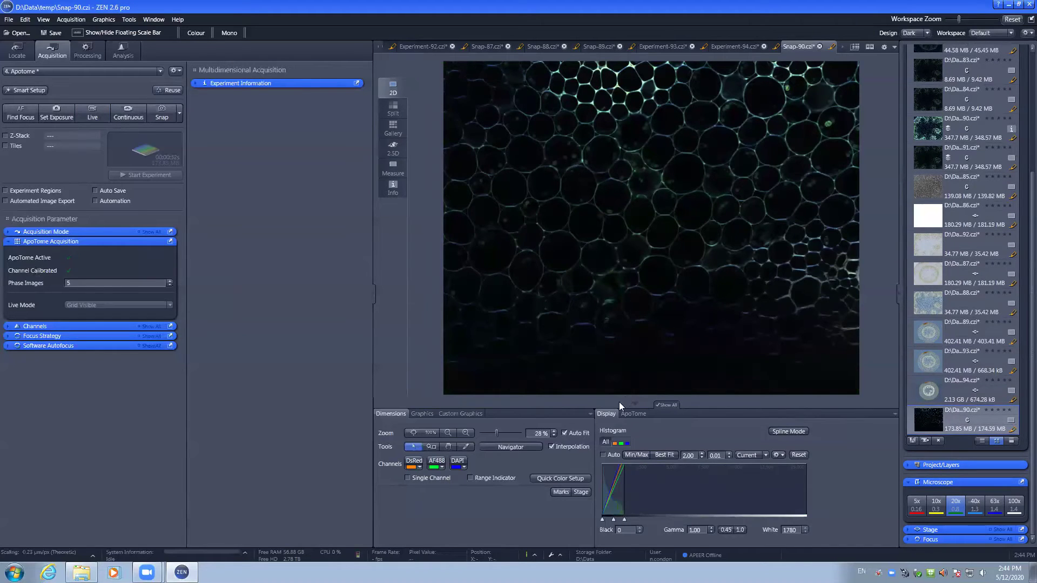
{"action": "left_click", "coordinate": [634, 414]}
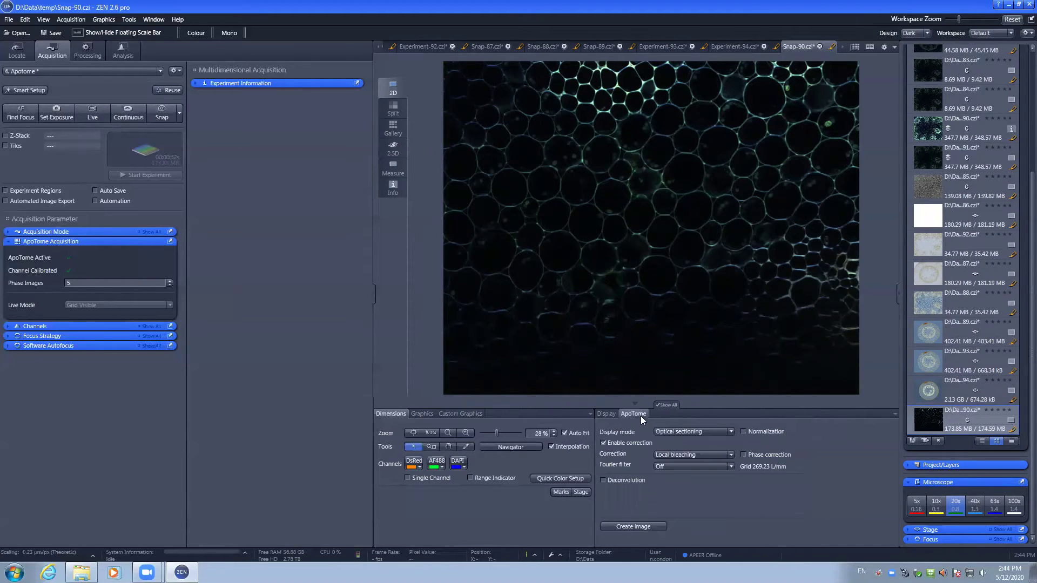
View Snap-90 in the Conventional fluorescence display mode, and return it to Optical sectioning.
{"action": "left_click", "coordinate": [672, 432]}
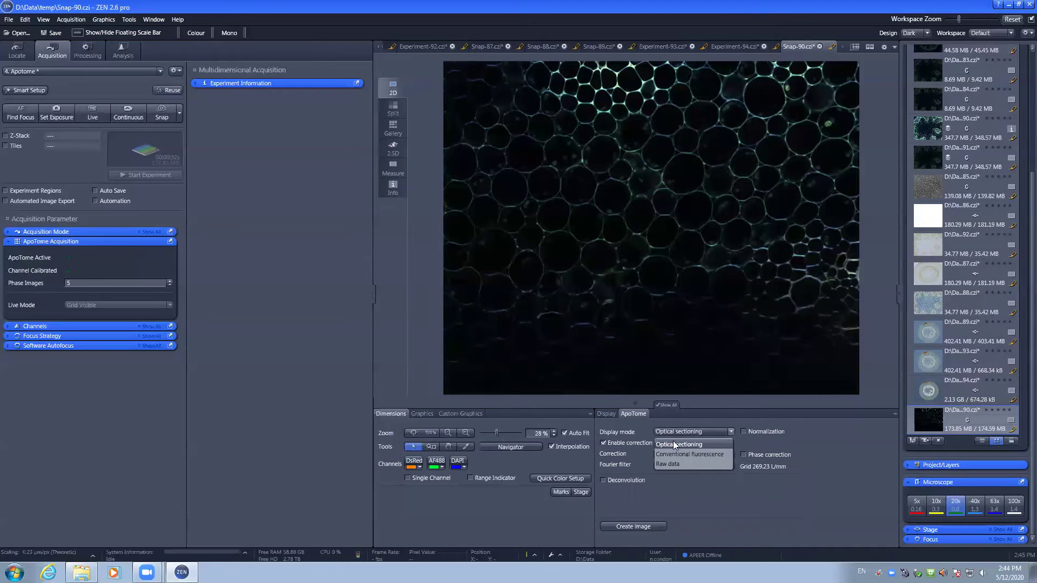
{"action": "left_click", "coordinate": [671, 455]}
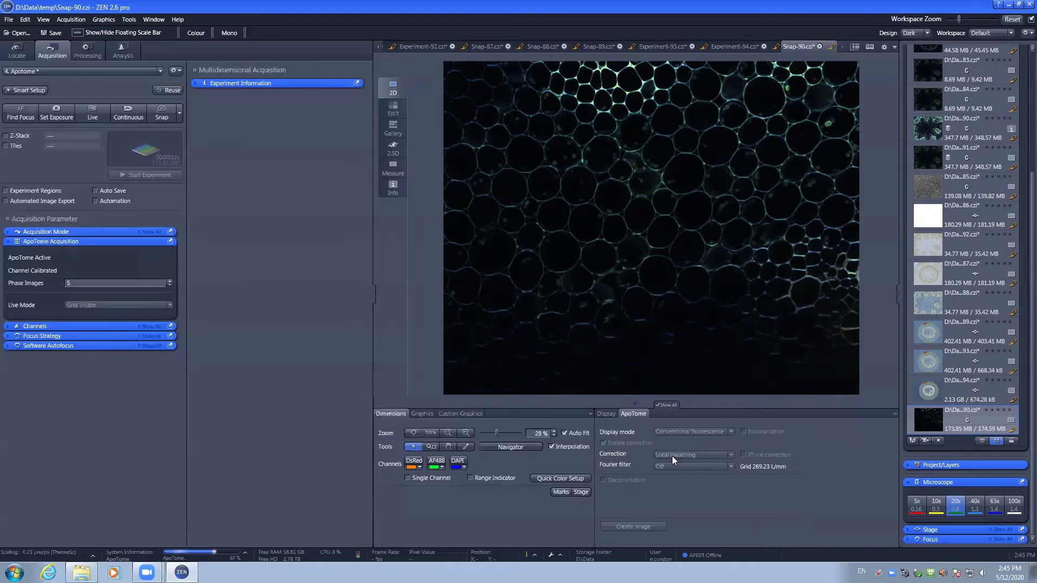
{"action": "left_click", "coordinate": [672, 432]}
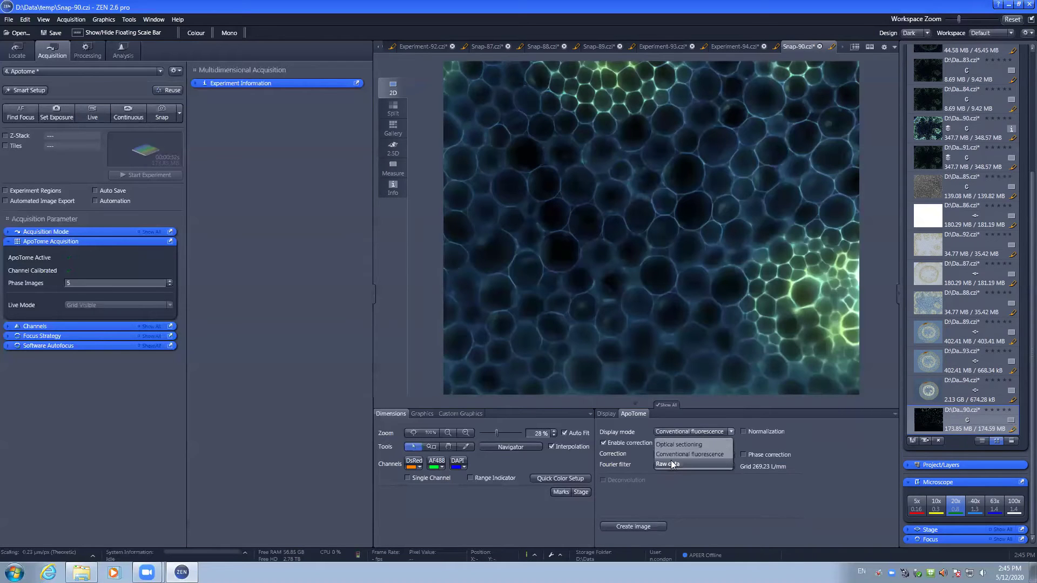
{"action": "left_click", "coordinate": [671, 445]}
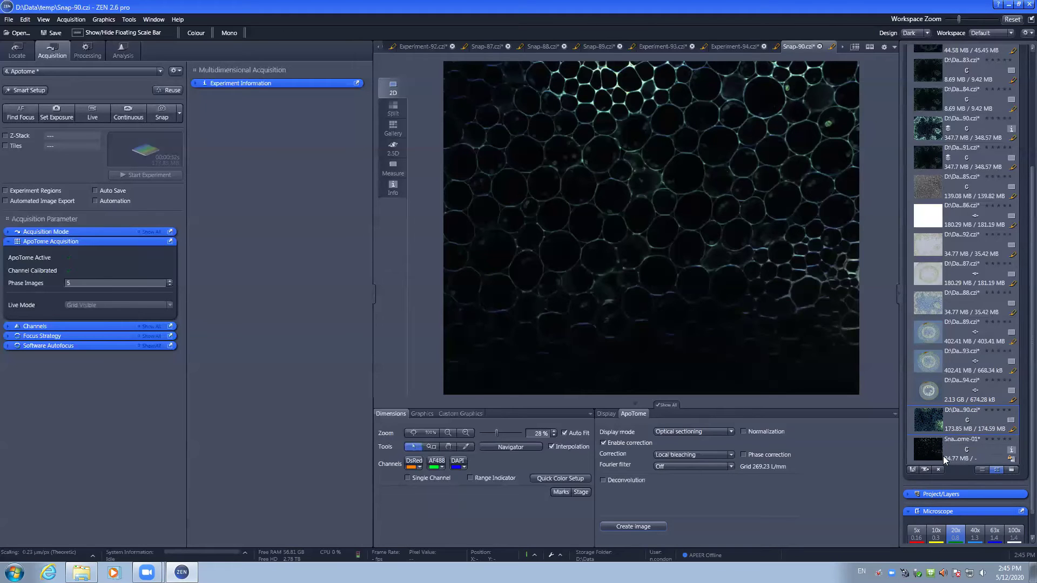
Enable Normalization and Phase correction in the ApoTome processing of Snap-90.
{"action": "left_click", "coordinate": [747, 429]}
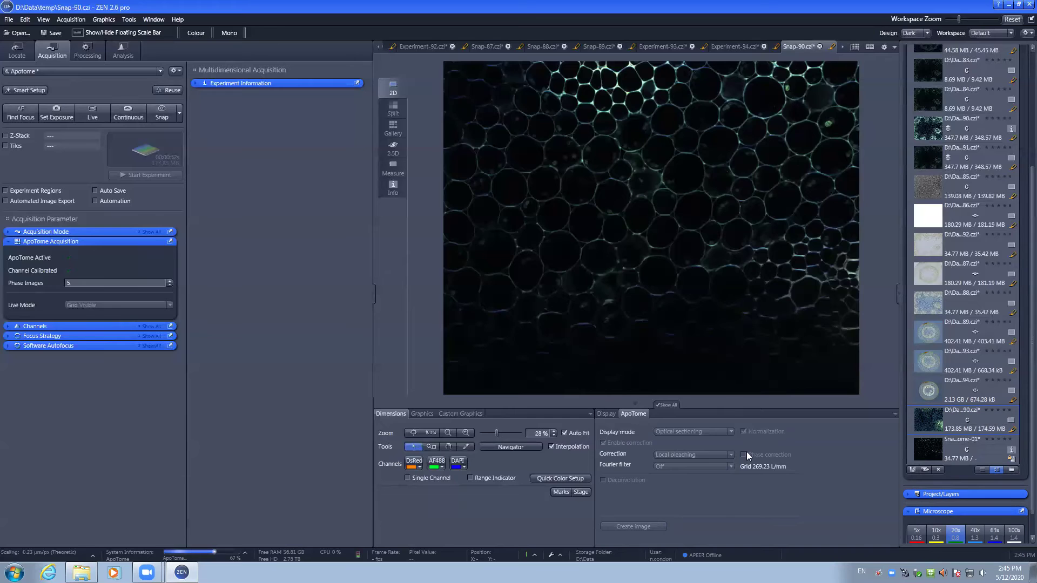
{"action": "left_click", "coordinate": [745, 454]}
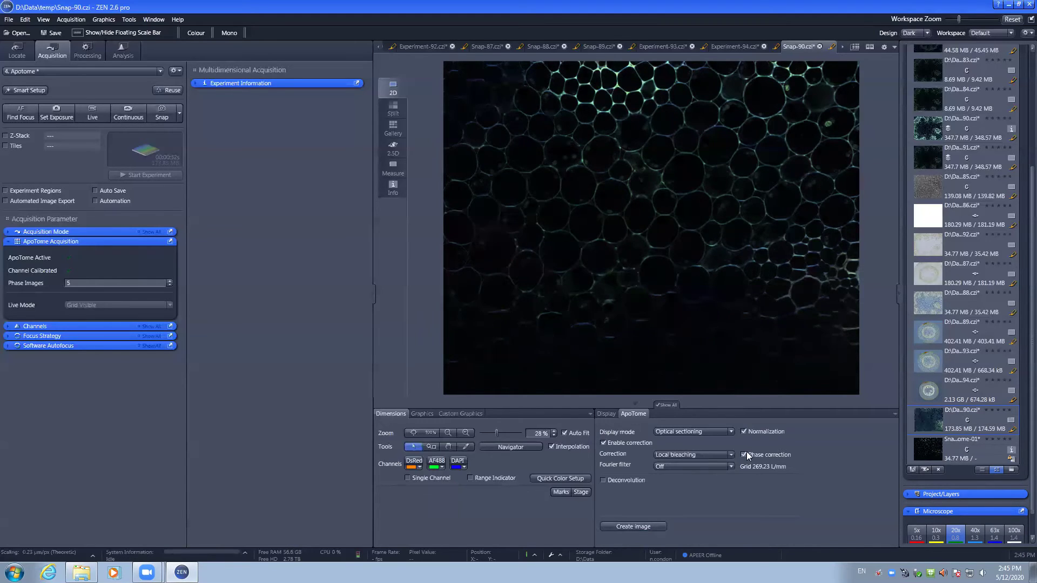
Review the image dimensions and per-channel acquisition information of Snap-90, and return to the 2D image.
{"action": "left_click", "coordinate": [393, 187]}
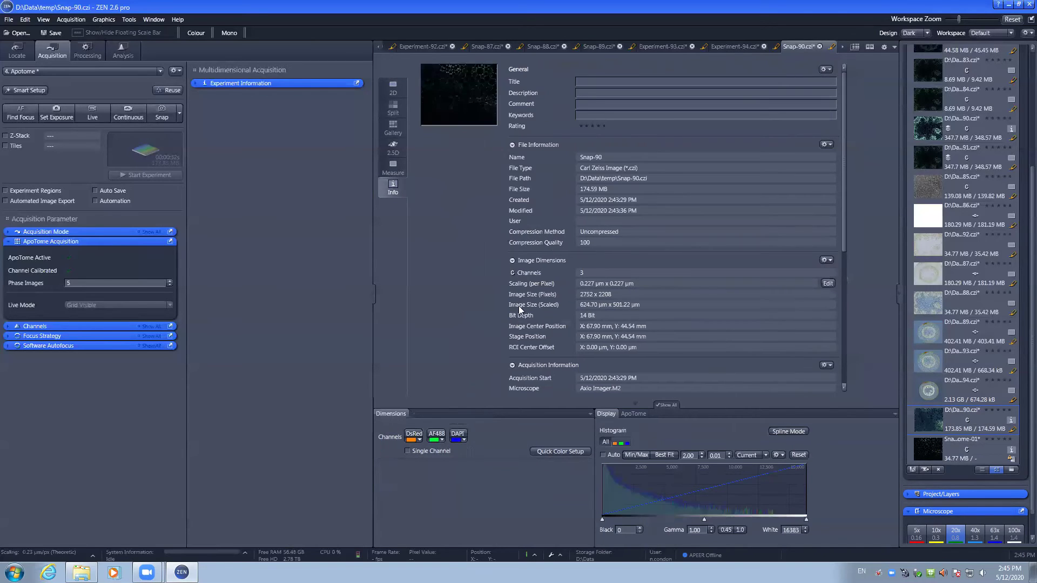
{"action": "scroll", "coordinate": [520, 309], "scroll_direction": "down", "scroll_amount": 4}
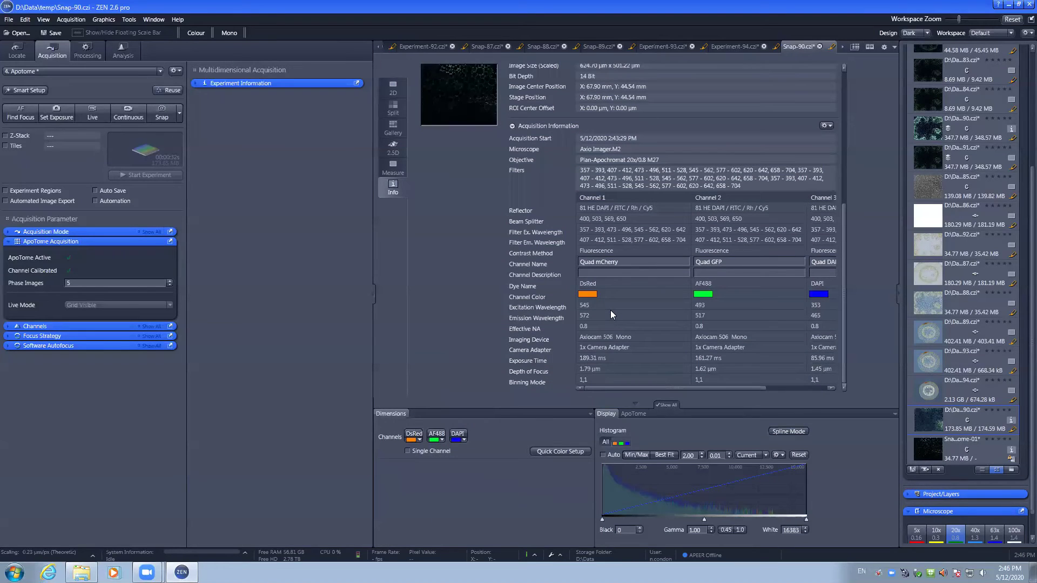
{"action": "scroll", "coordinate": [610, 310], "scroll_direction": "up", "scroll_amount": 1}
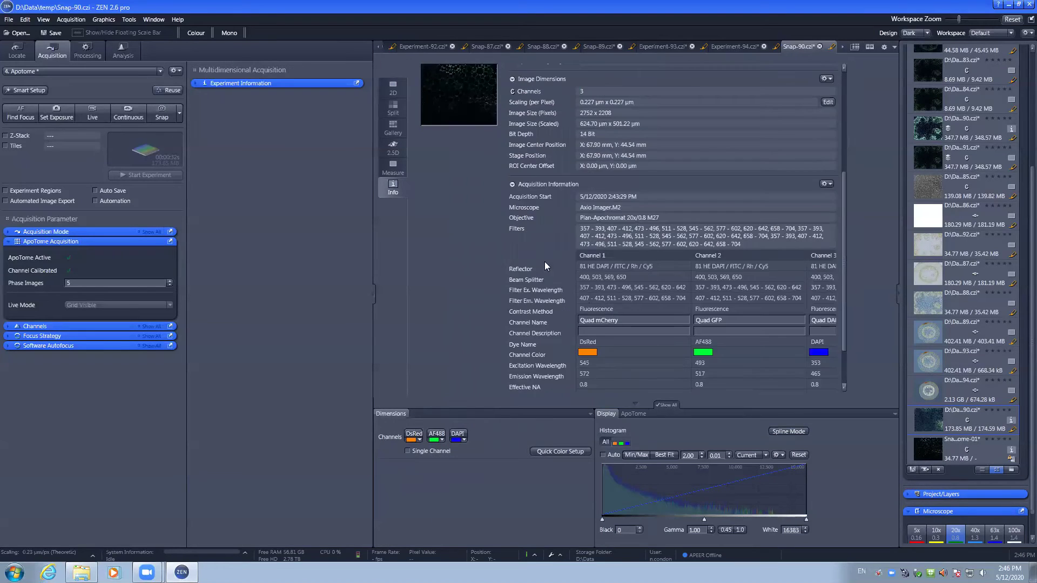
{"action": "left_click", "coordinate": [392, 91]}
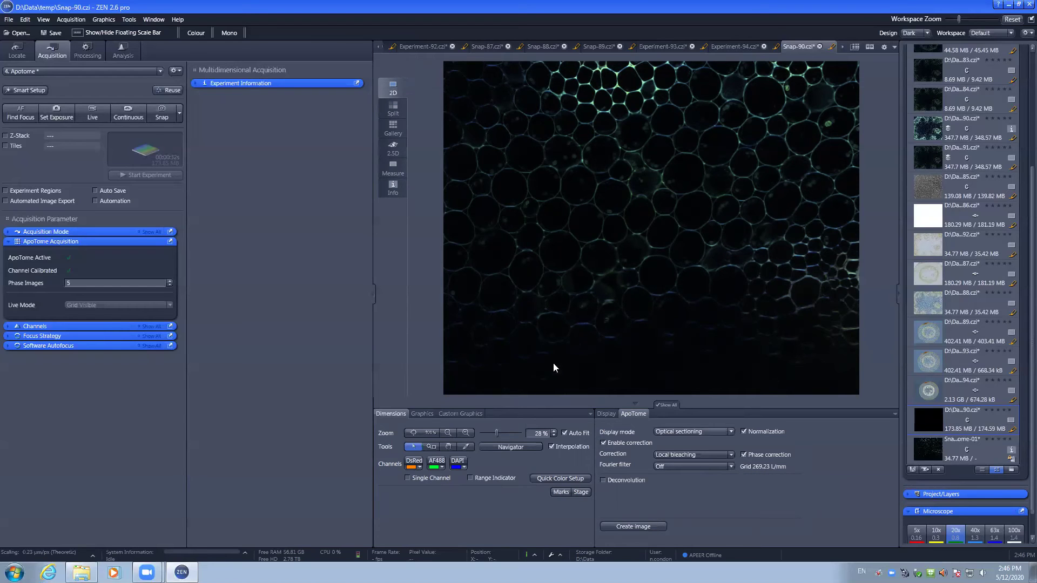
Start the live view, enable Z-Stack acquisition and move the focus to about 21875.65 µm.
{"action": "left_click", "coordinate": [88, 113]}
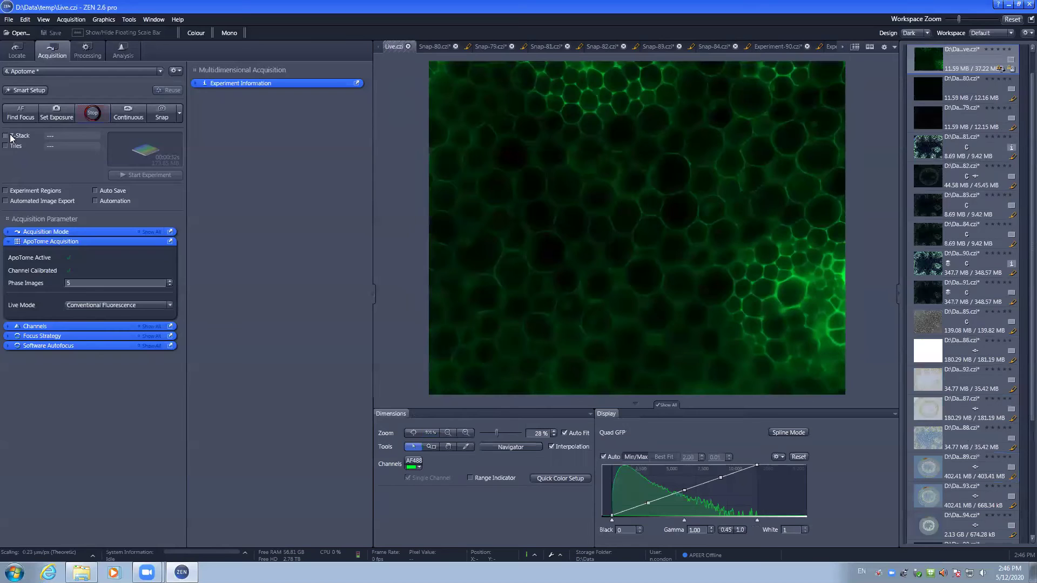
{"action": "left_click", "coordinate": [9, 136]}
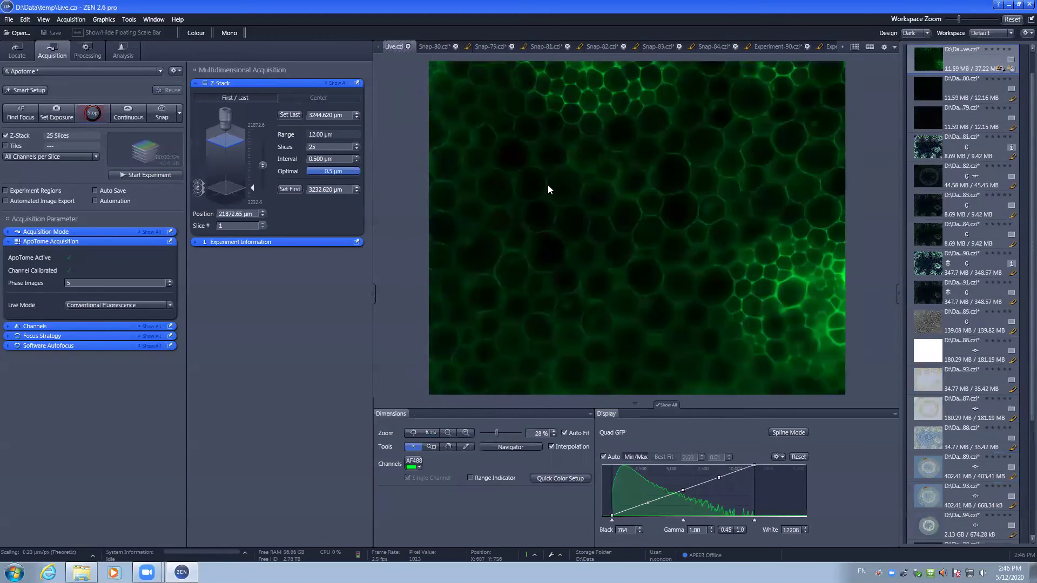
{"action": "mouse_move", "coordinate": [547, 185]}
{"action": "scroll", "coordinate": [547, 191], "scroll_direction": "down", "scroll_amount": 2}
{"action": "scroll", "coordinate": [546, 185], "scroll_direction": "up", "scroll_amount": 5}
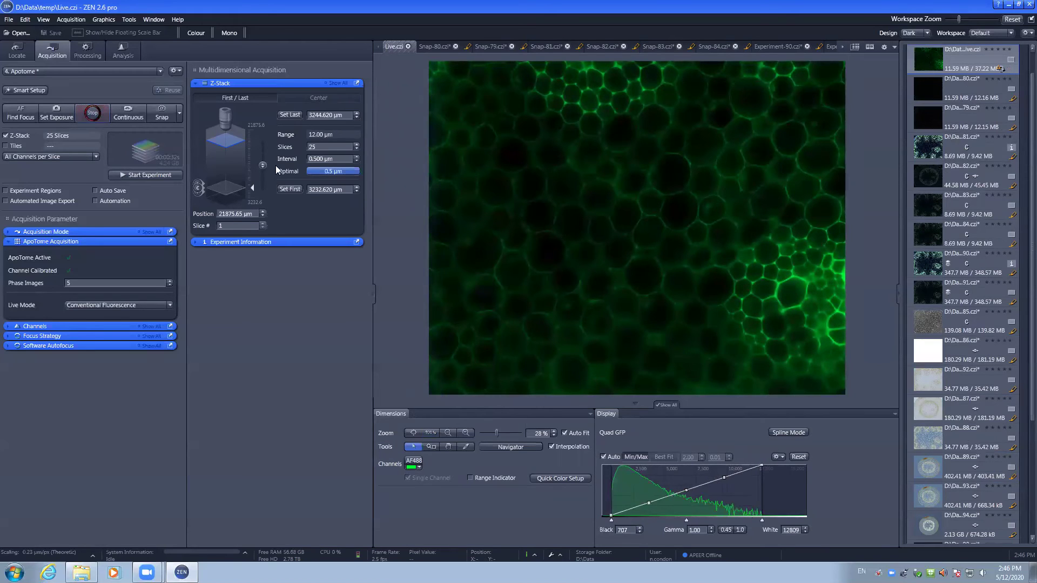
Define the Z-stack around the current focus position in Center mode with 11 slices and start the experiment.
{"action": "left_click", "coordinate": [311, 100]}
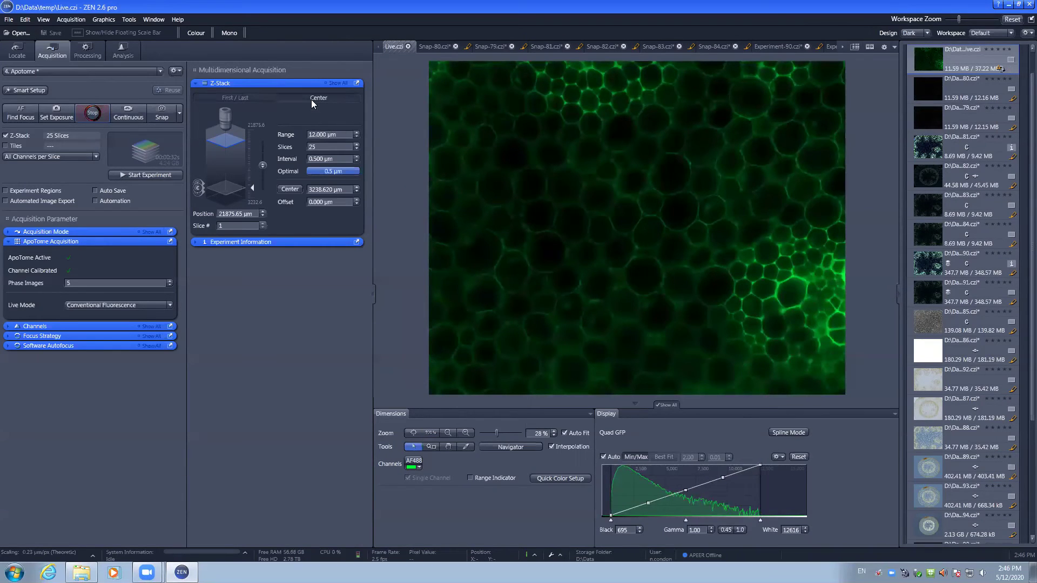
{"action": "left_click", "coordinate": [297, 189]}
{"action": "double_click", "coordinate": [321, 149]}
{"action": "type", "text": "11"}
{"action": "key", "text": "Return"}
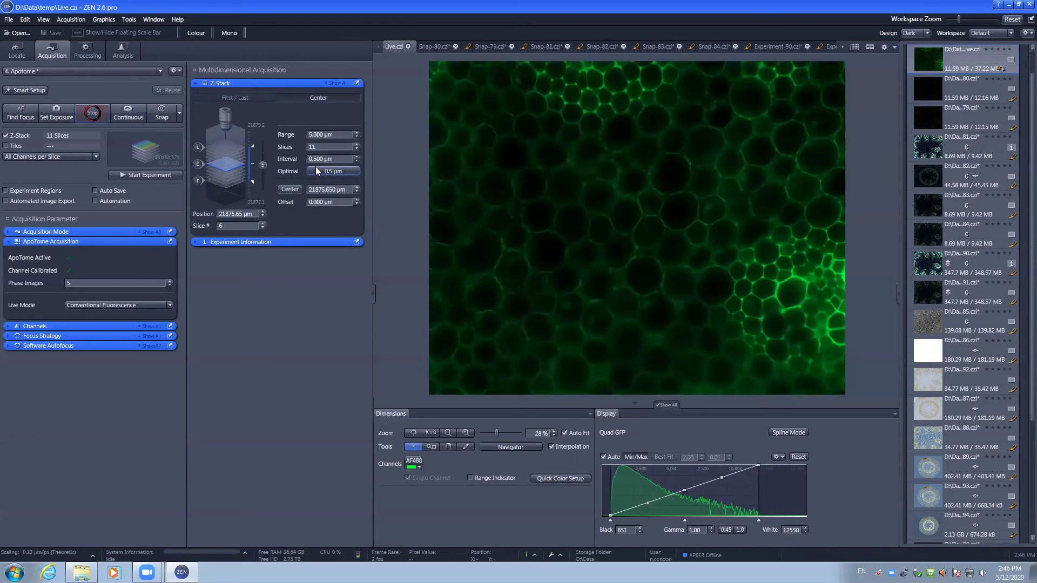
{"action": "left_click", "coordinate": [153, 176]}
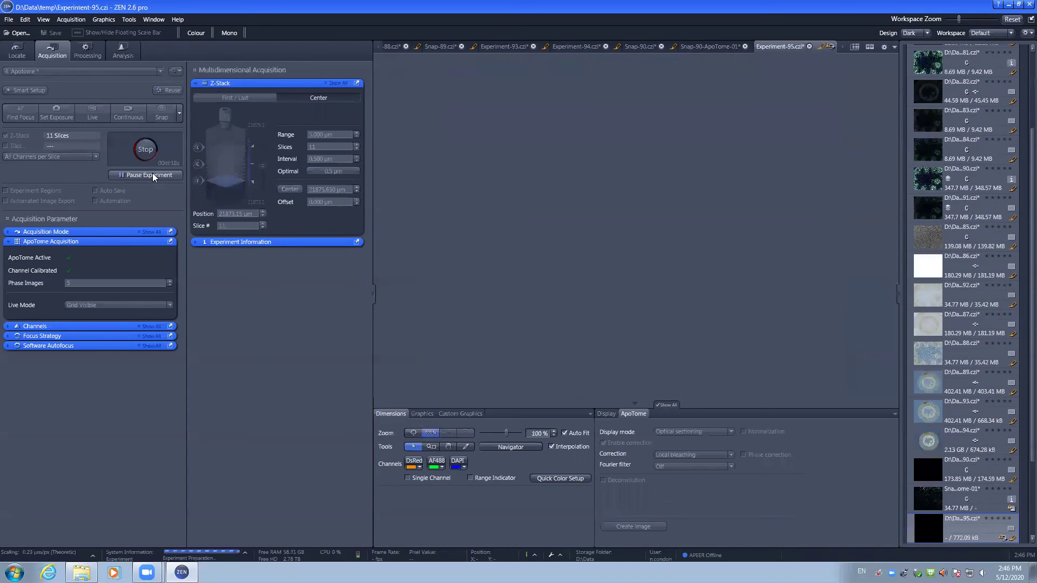